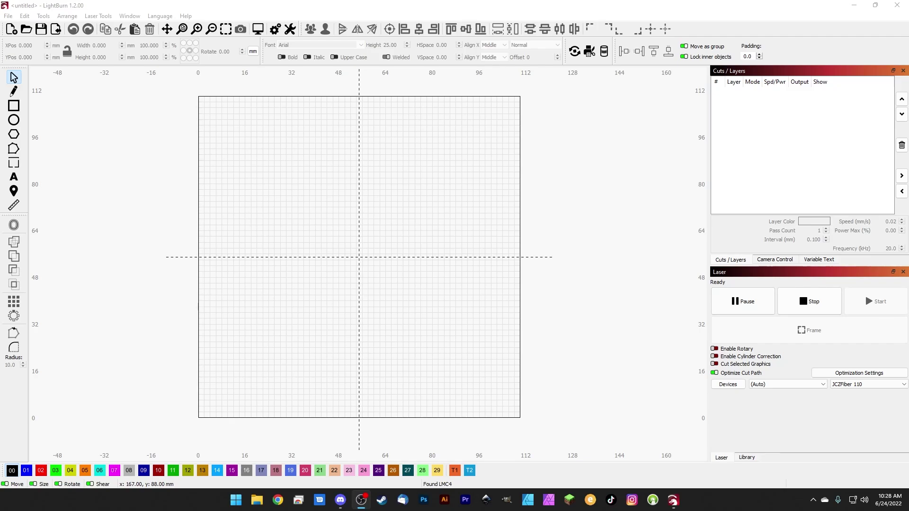
Review LightBurn's program settings and the laser's device settings, closing both without changes.
left_click(274, 30)
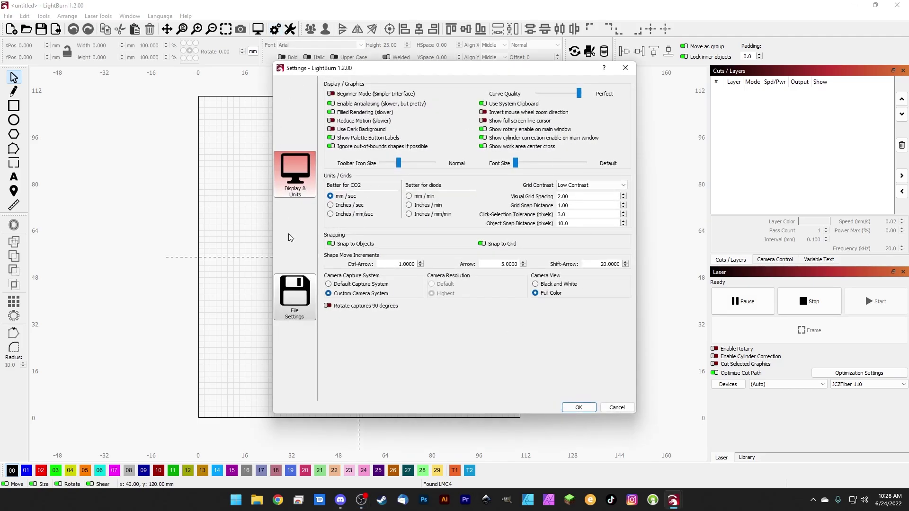
left_click(579, 407)
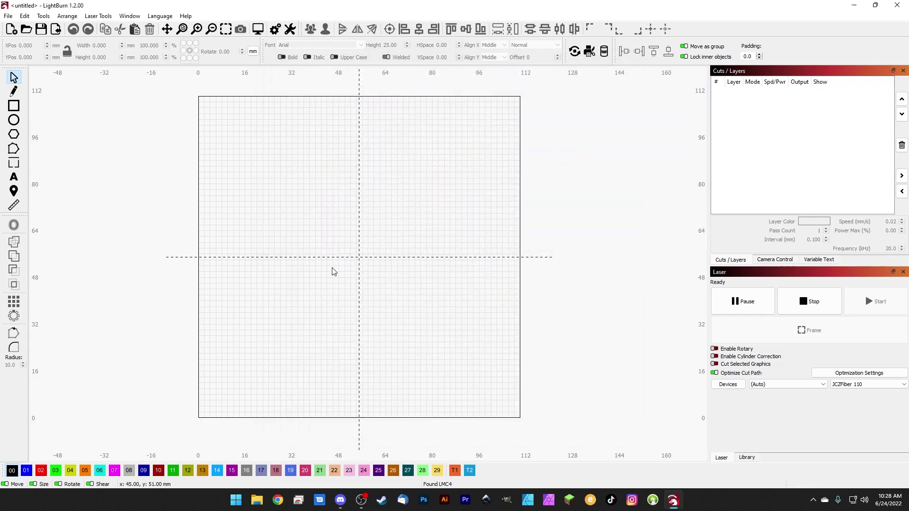
left_click(288, 30)
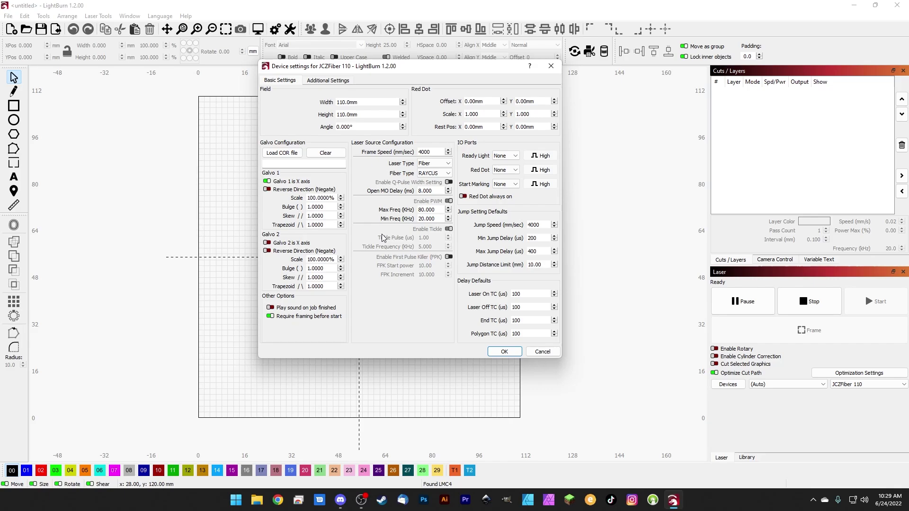
left_click(548, 353)
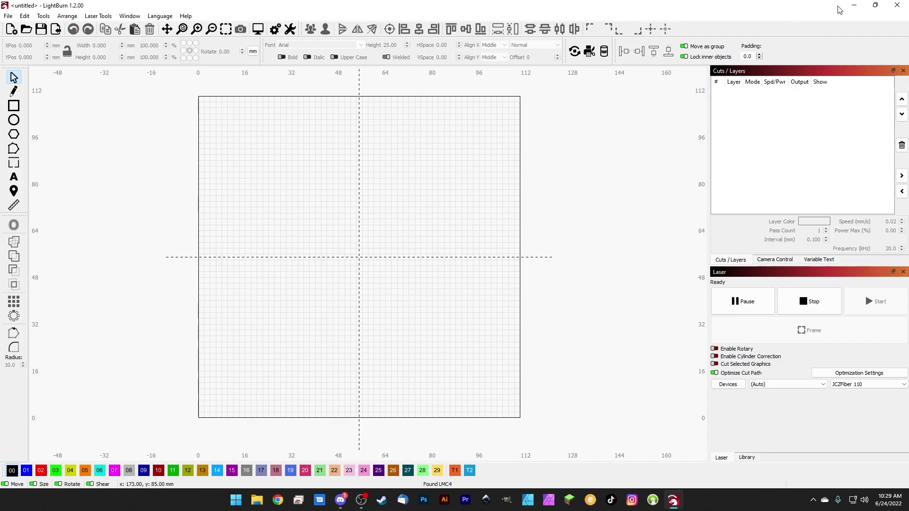
Minimize LightBurn and launch Device Manager by searching Start for 'device'.
left_click(853, 6)
left_click(236, 499)
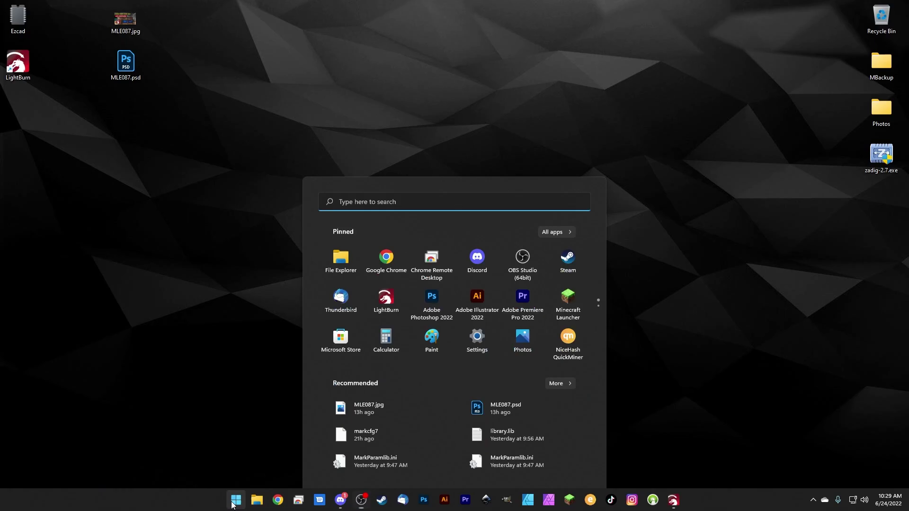
type("device")
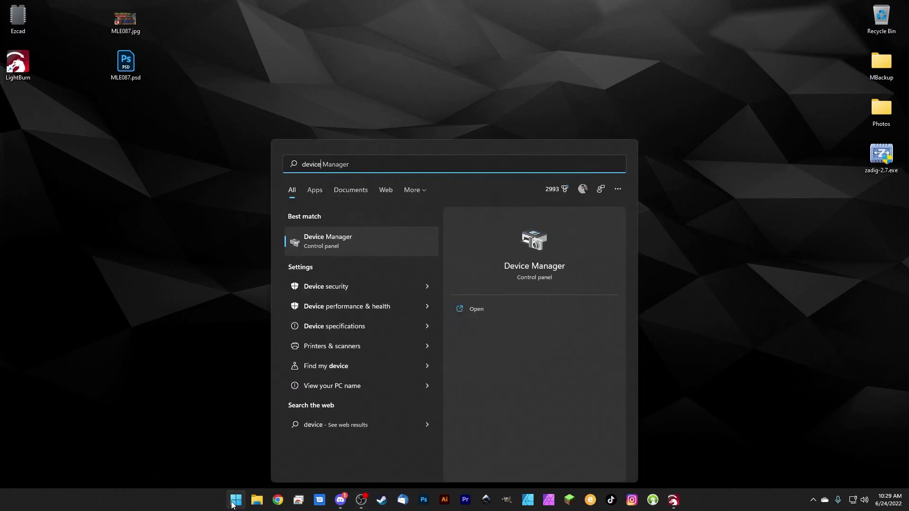
key("Return")
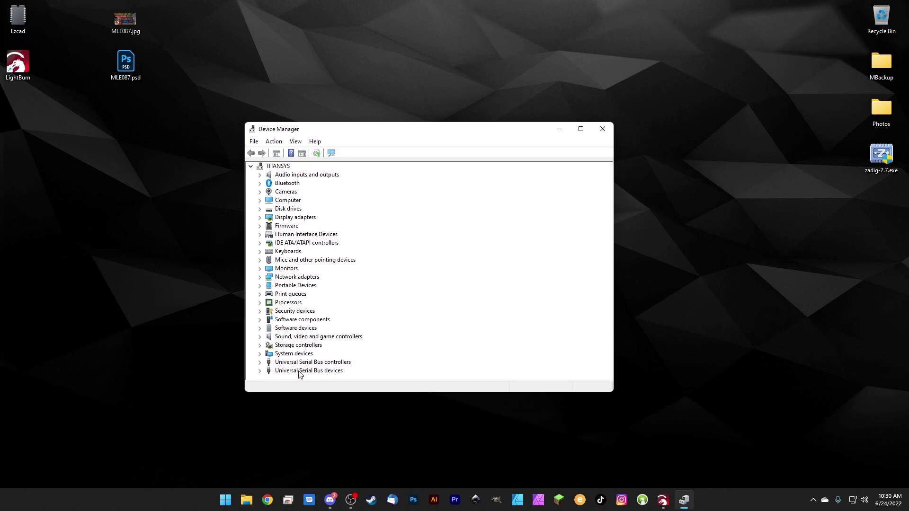
Uninstall USBLMCV2 under Universal Serial Bus devices, also removing its driver.
left_click(259, 373)
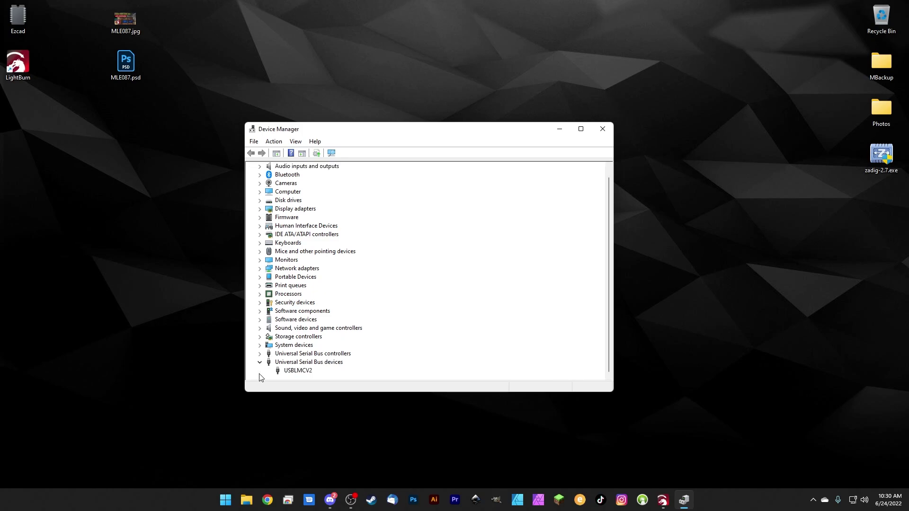
right_click(303, 373)
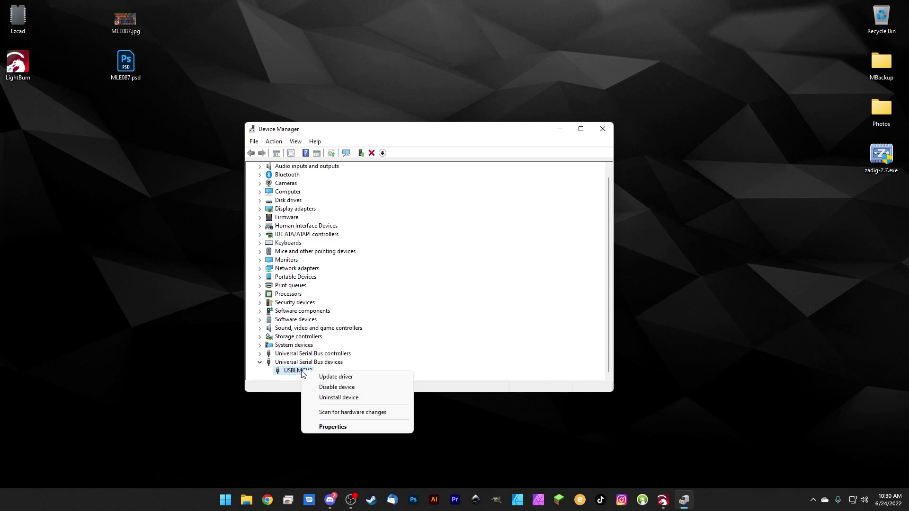
left_click(329, 398)
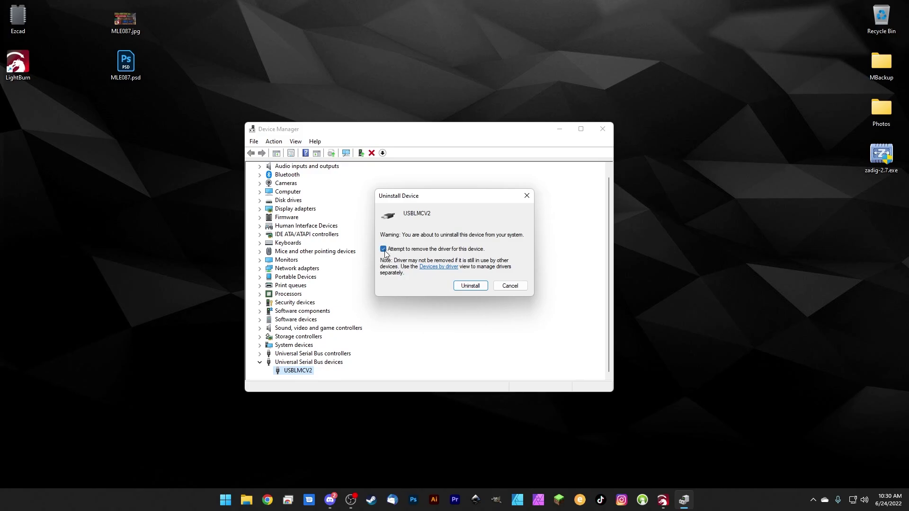
left_click(470, 287)
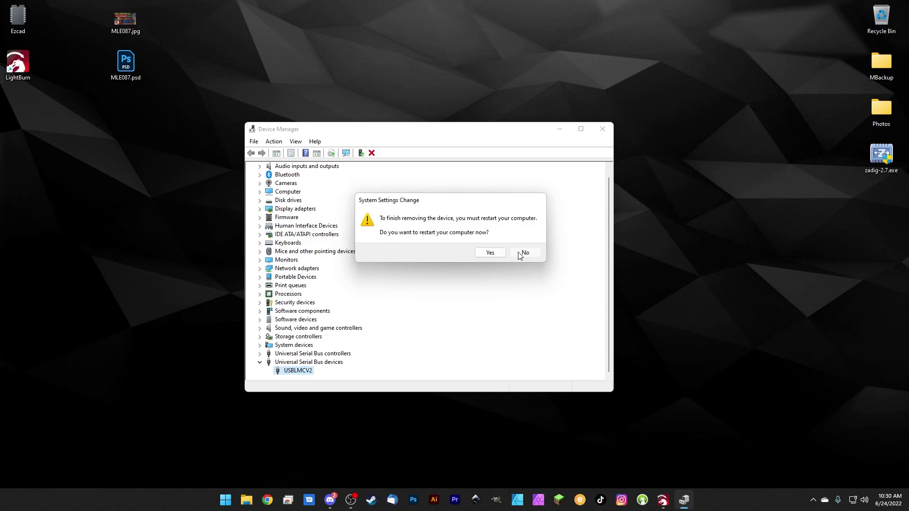
Decline the restart and run Action > Scan for hardware changes to redetect the laser.
left_click(524, 253)
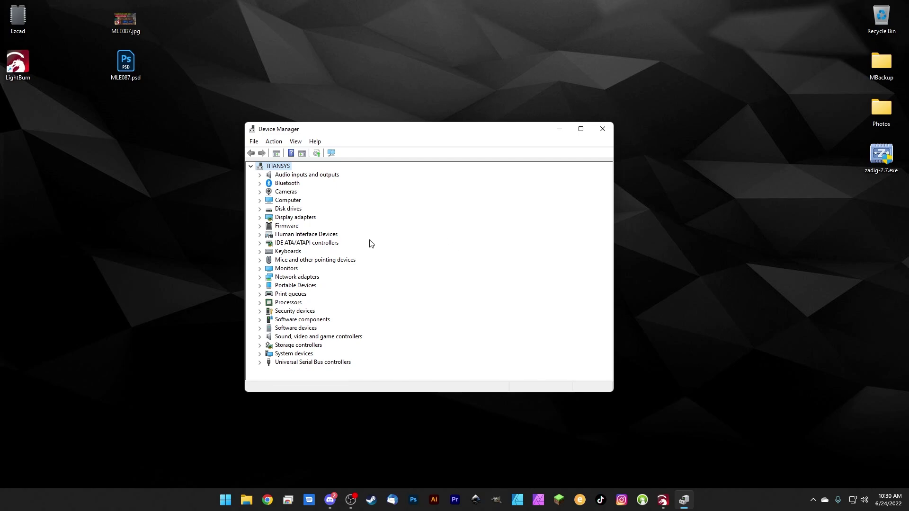
left_click(274, 141)
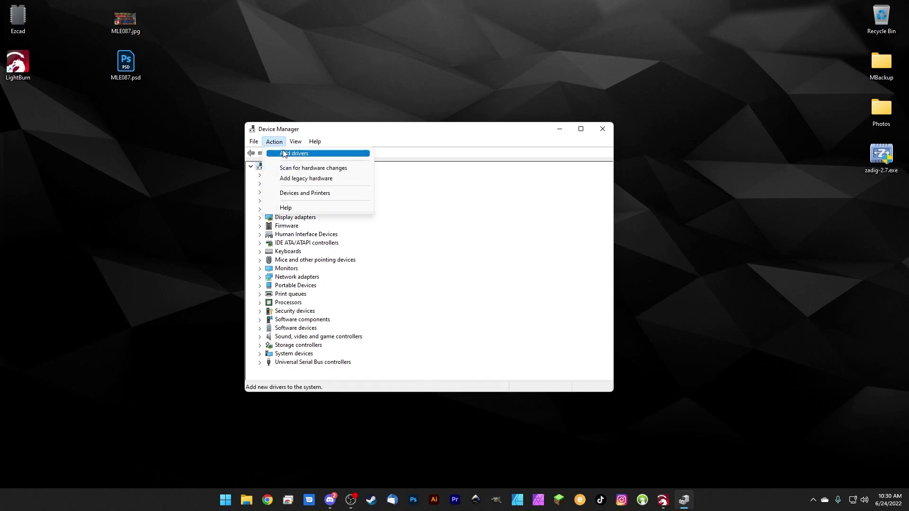
left_click(312, 168)
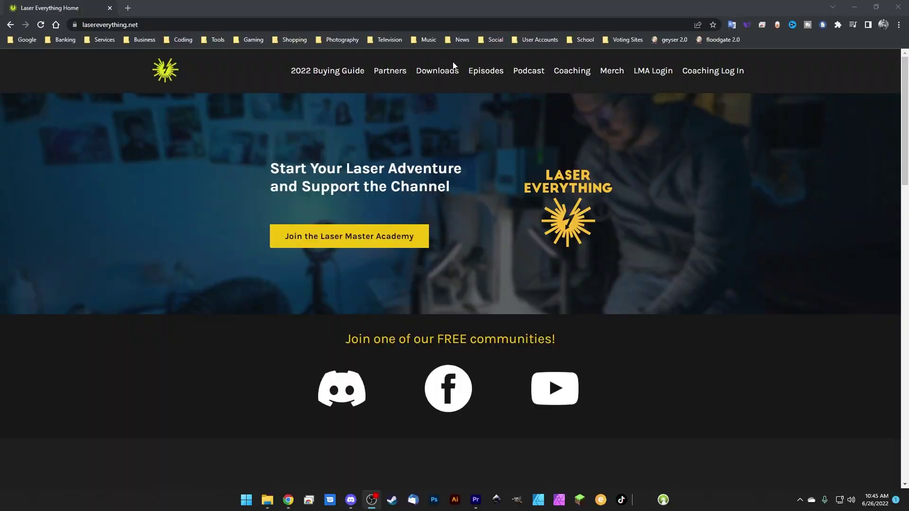
Expand Ezcad 2 on the site's Downloads page and select its 64-bit and 32-bit driver links.
left_click(437, 72)
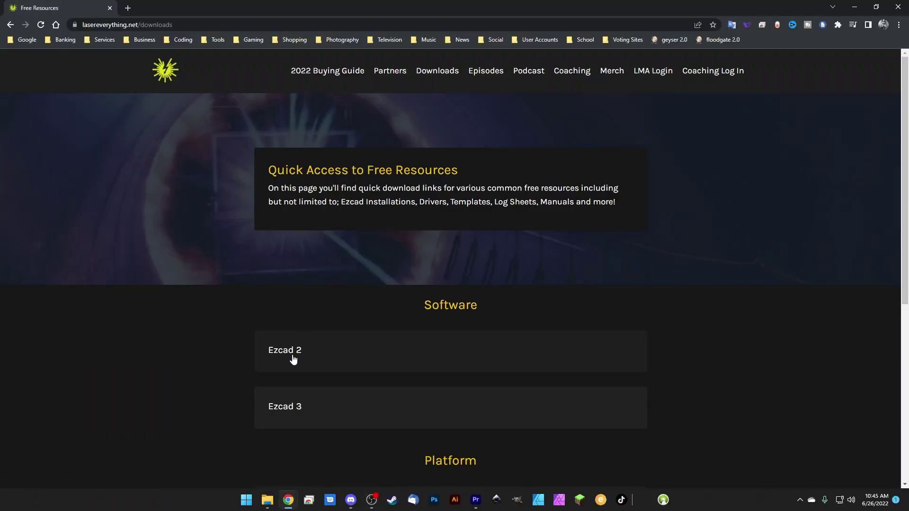
left_click(293, 360)
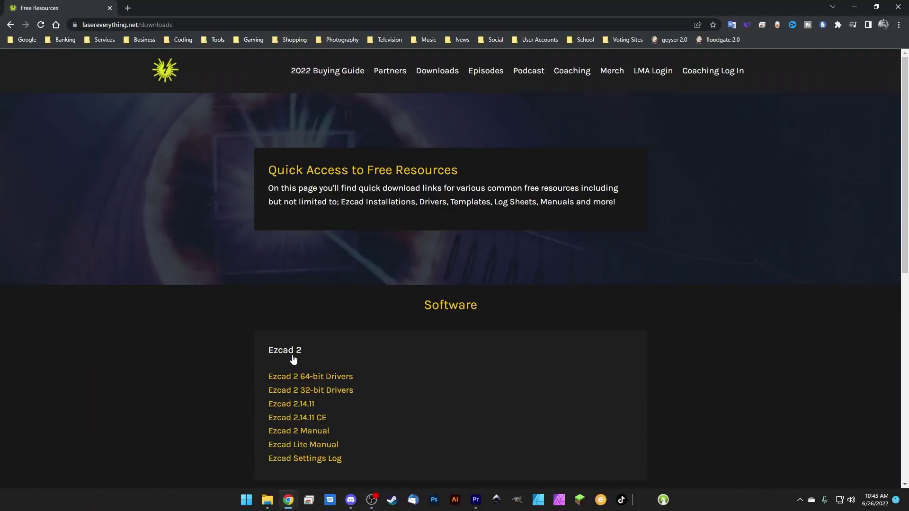
scroll(296, 351, "down", 2)
left_click_drag(257, 279, 369, 297)
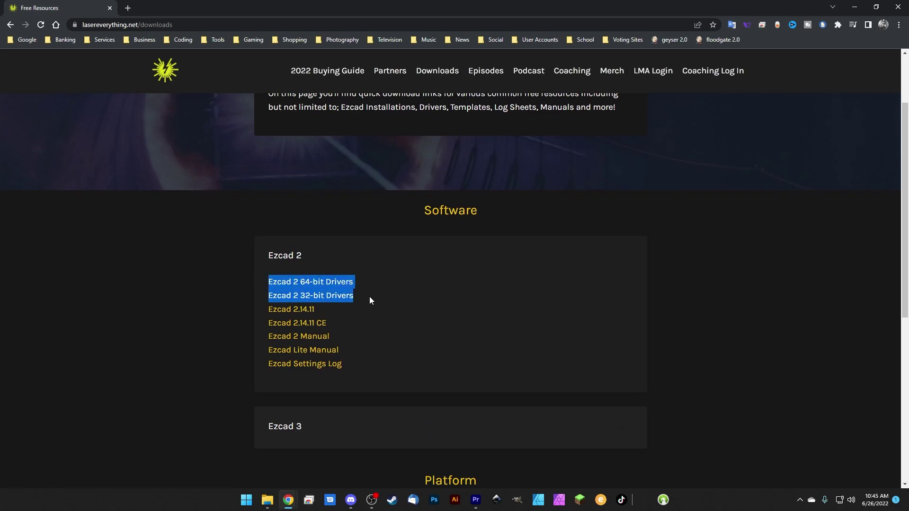
left_click(353, 269)
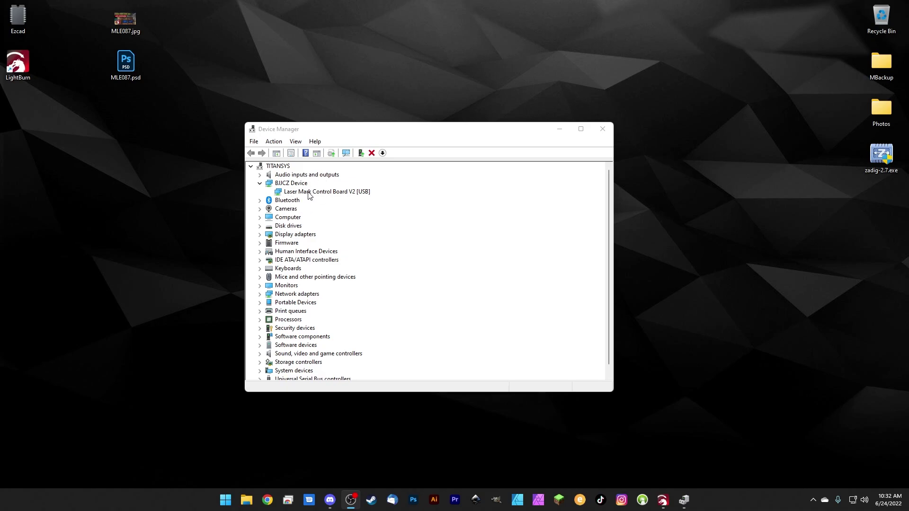
Open the Ezcad desktop folder and start EzCad2 via the EzCad2_C-110mm-F=179mm shortcut.
double_click(18, 17)
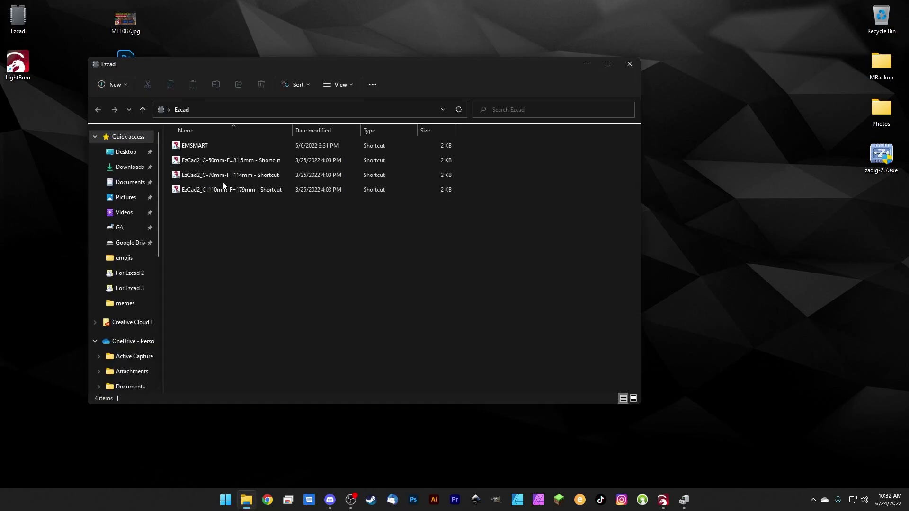
double_click(226, 190)
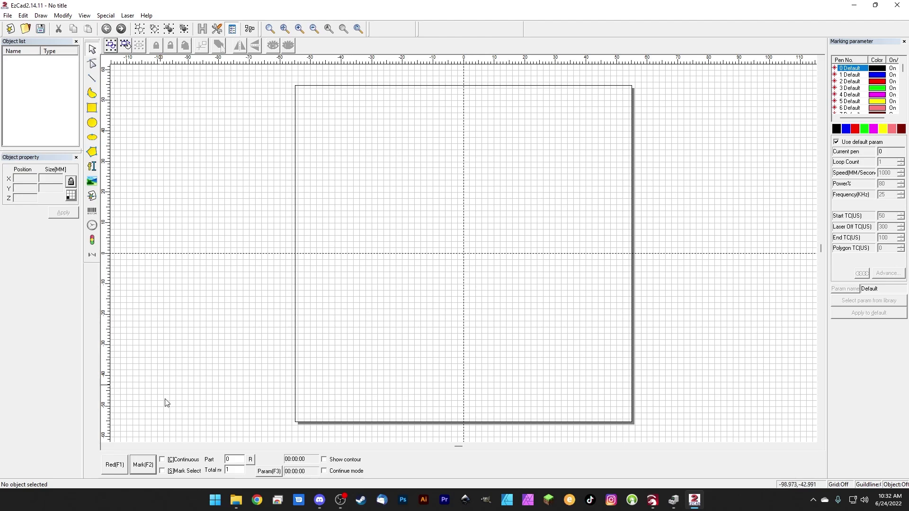
left_click(269, 471)
left_click(368, 133)
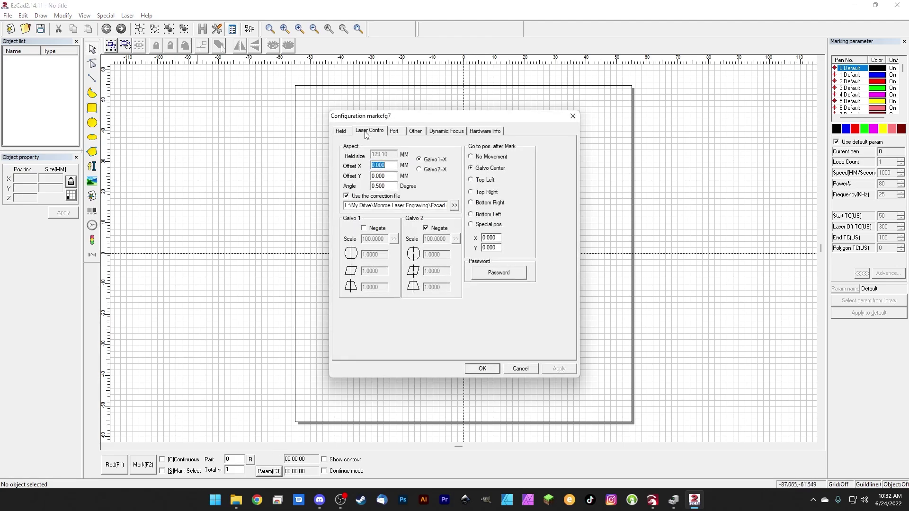
left_click(398, 132)
left_click(418, 133)
left_click(445, 132)
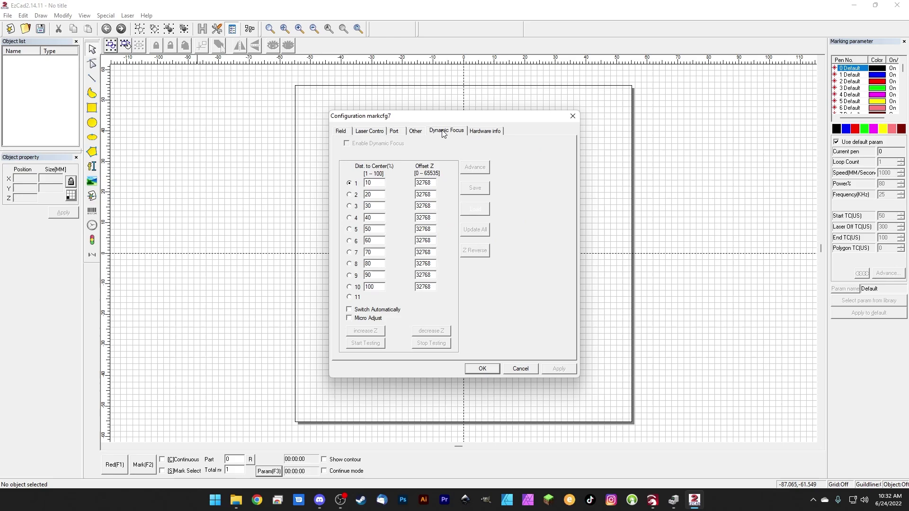
left_click(492, 132)
left_click(385, 133)
left_click(397, 133)
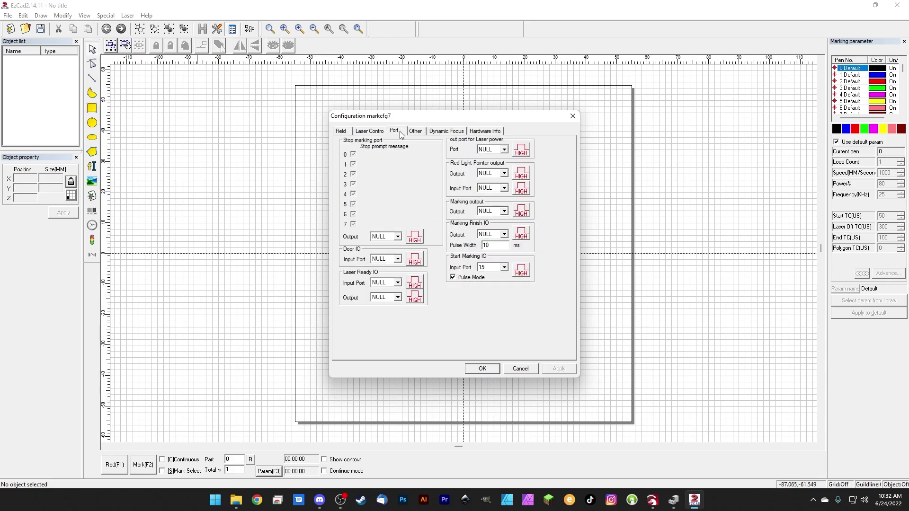
left_click(418, 132)
left_click(394, 132)
left_click(366, 132)
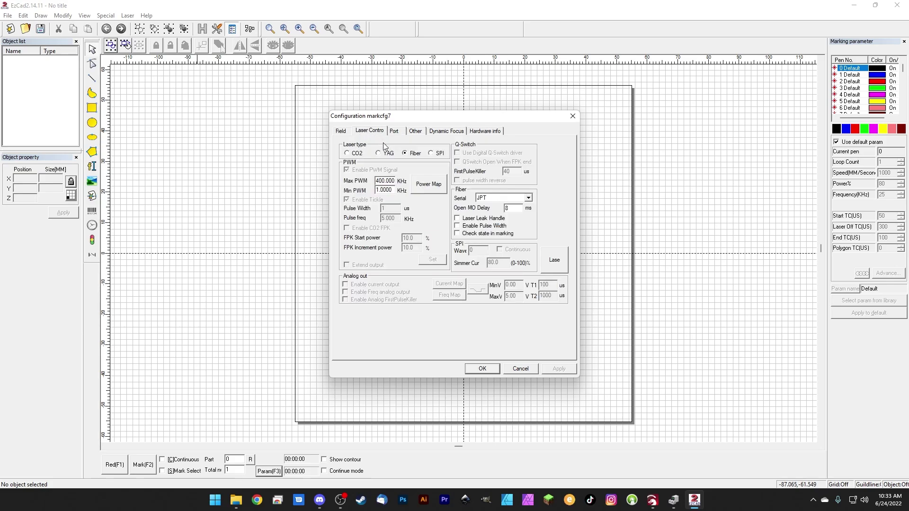
type("1.")
left_click(489, 199)
left_click(494, 224)
left_click(339, 132)
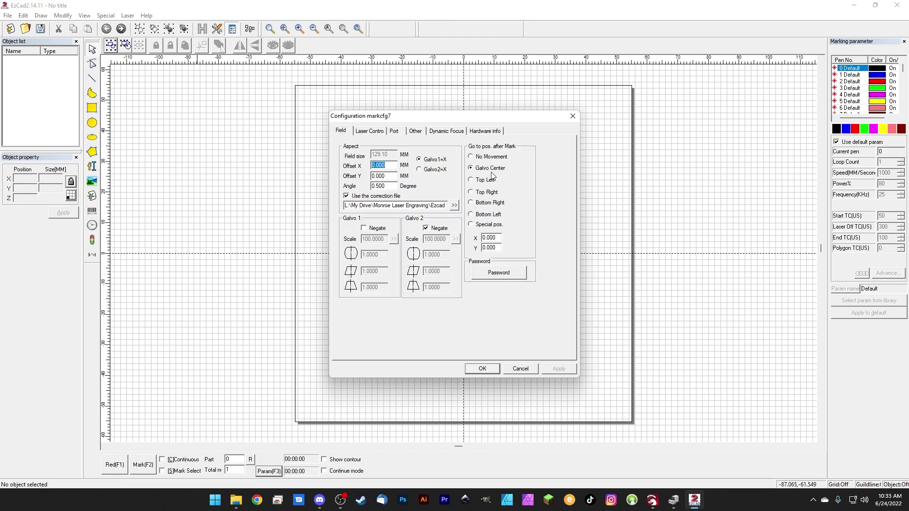
left_click(515, 370)
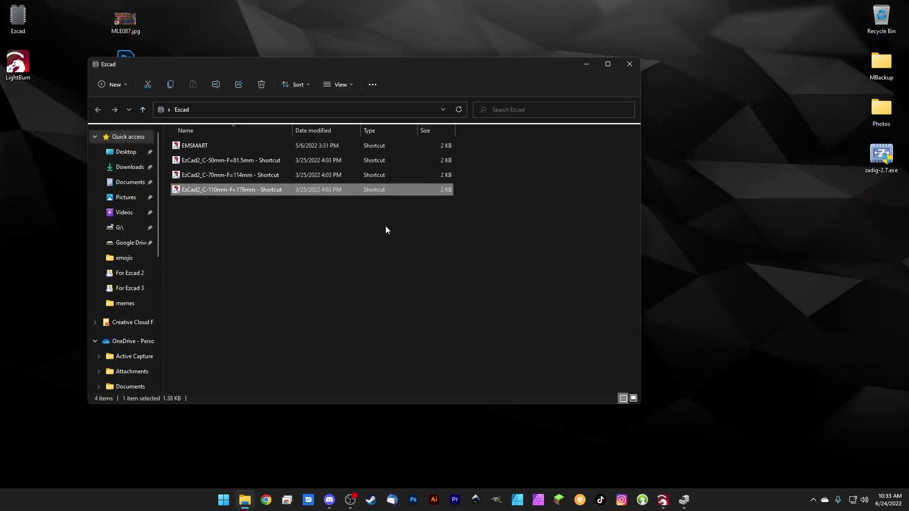
Check LightBurn's Laser panel reads Disconnected, then minimize LightBurn and close the Ezcad folder.
left_click(358, 267)
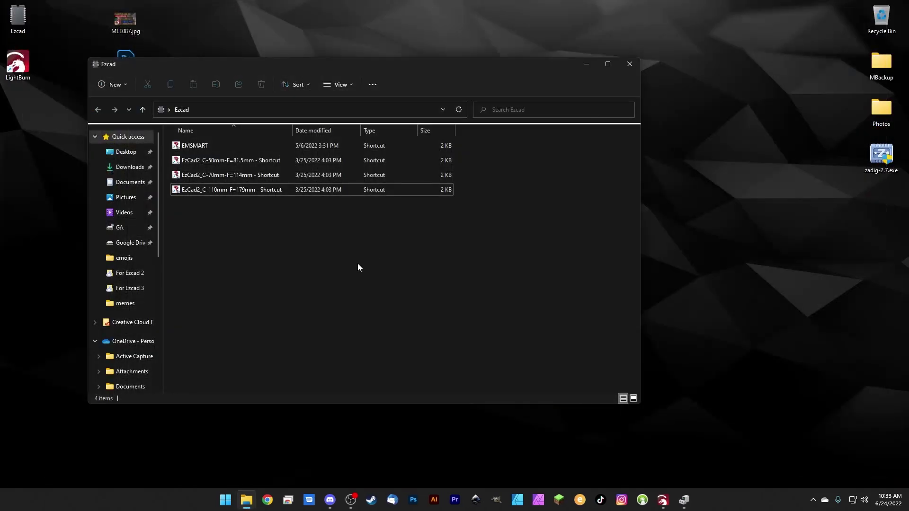
left_click(663, 500)
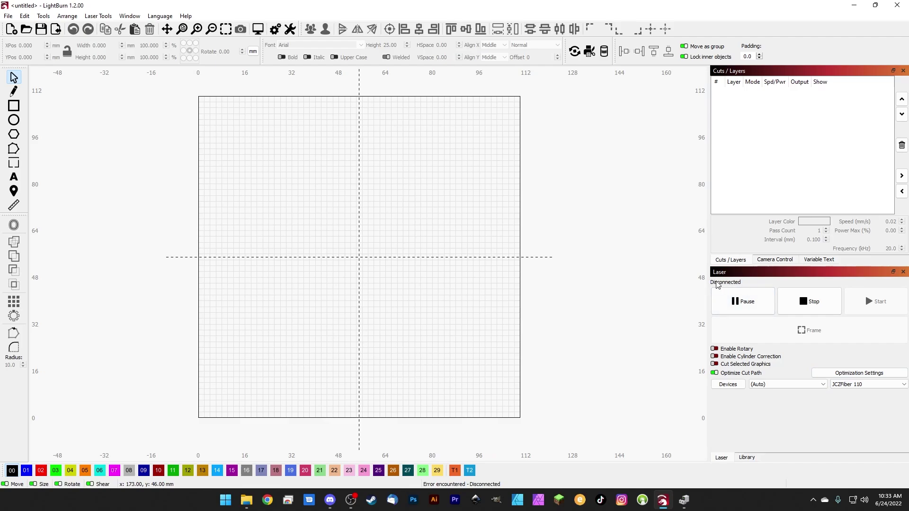
left_click(854, 5)
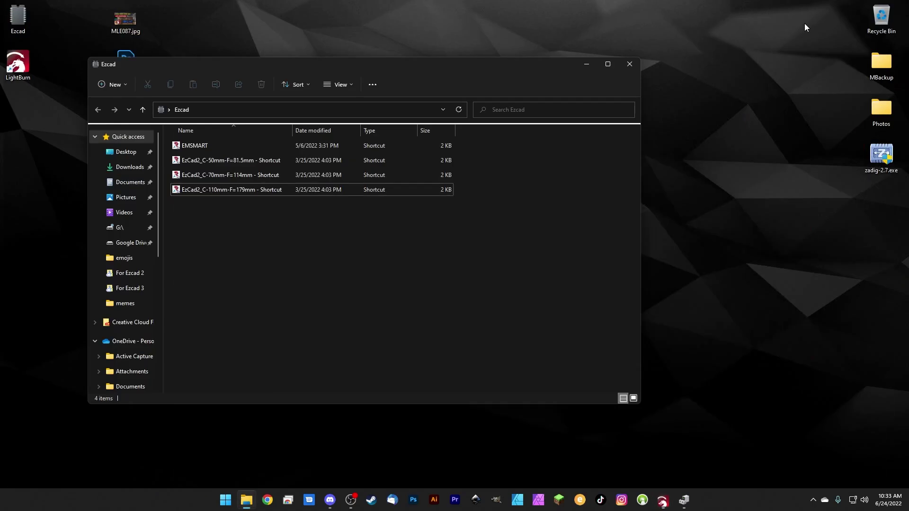
left_click(629, 65)
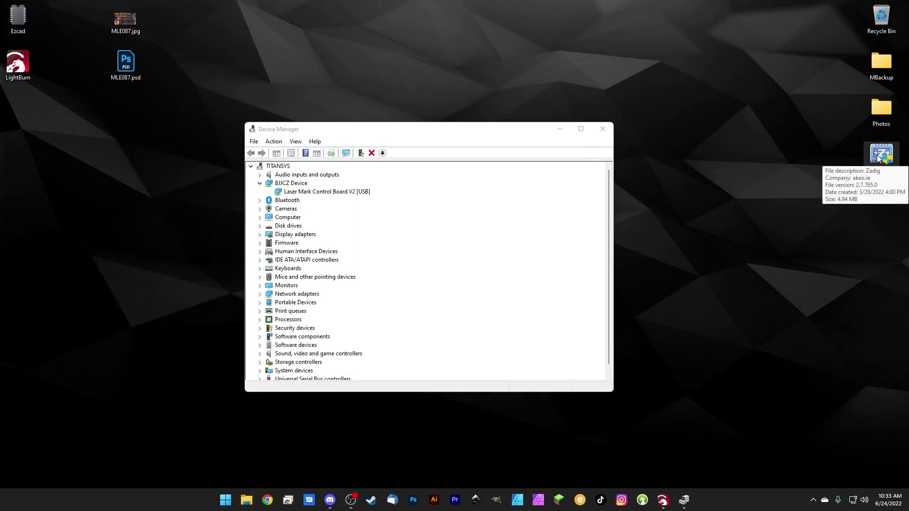
left_click(267, 500)
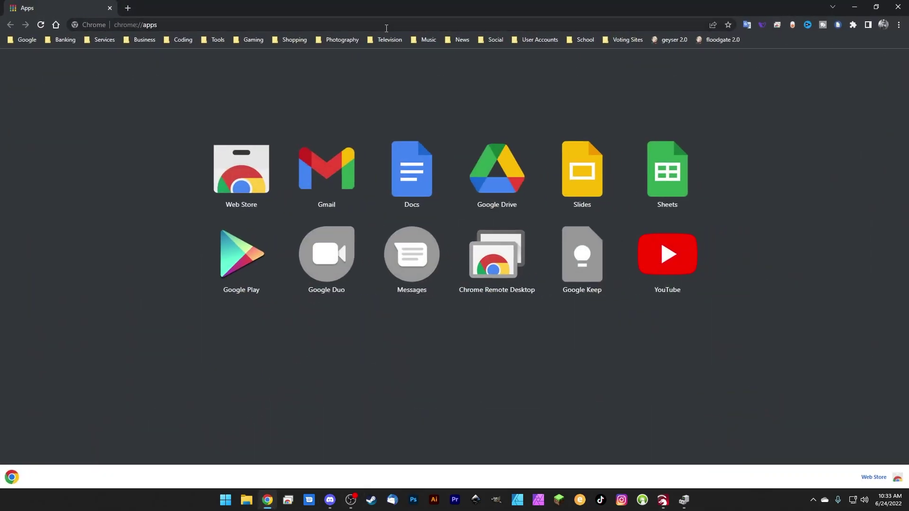
left_click(386, 27)
type("zadig ")
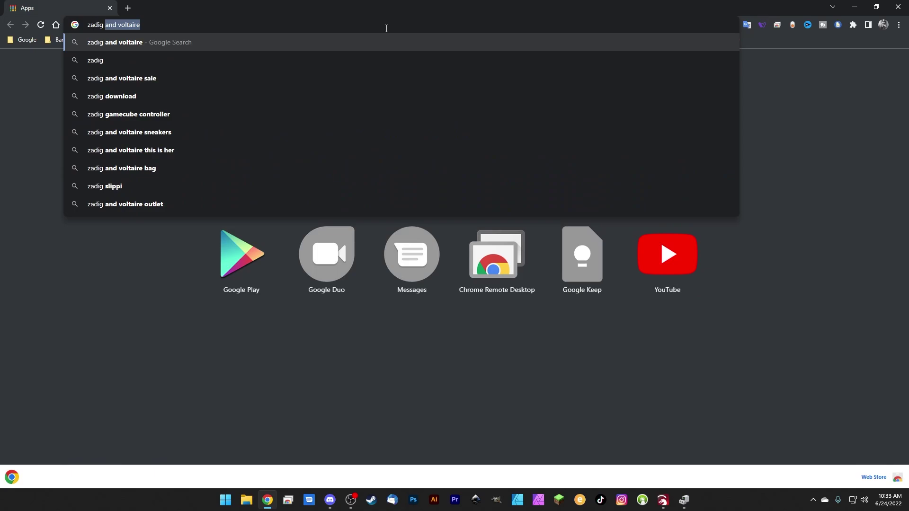
type("usb download")
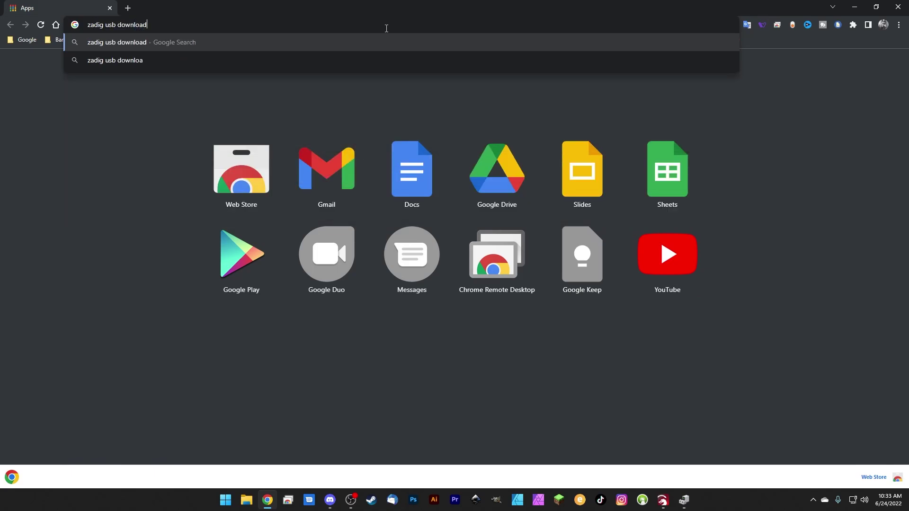
key("Return")
left_click(135, 155)
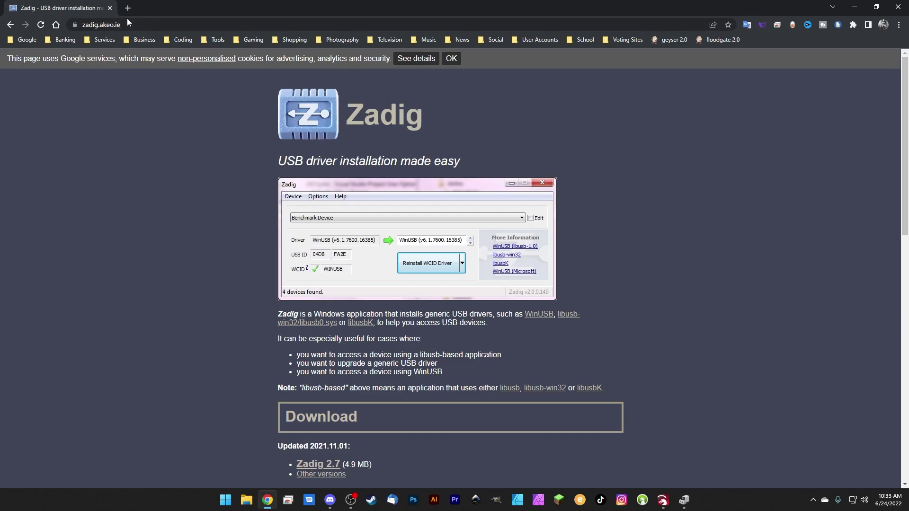
scroll(205, 178, "down", 1)
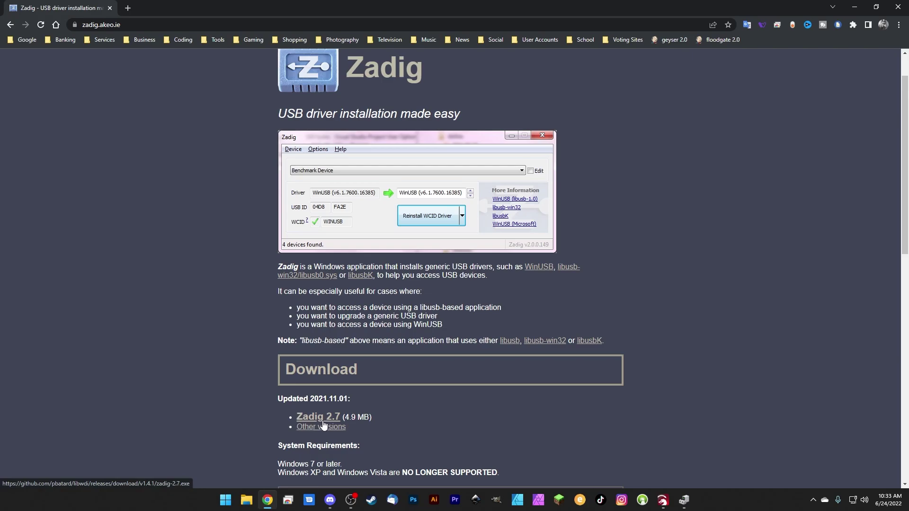
left_click(109, 8)
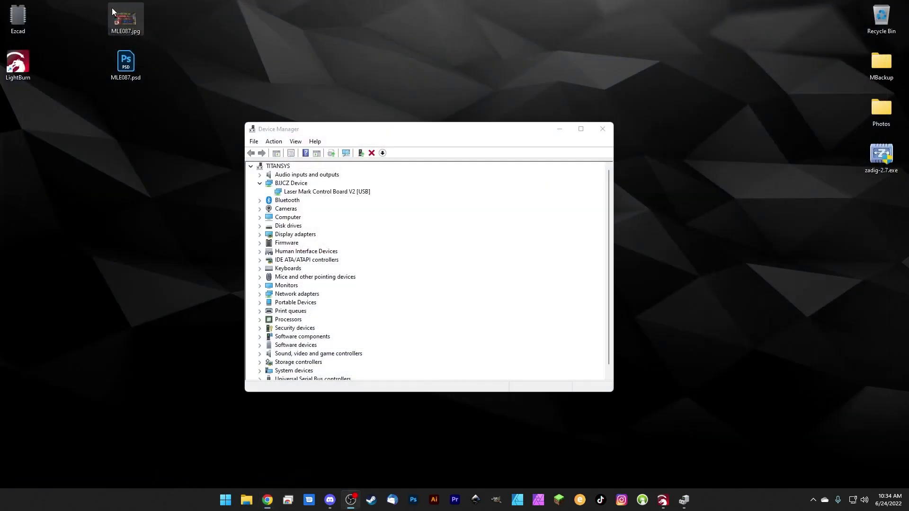
Run zadig-2.7.exe, enable List All Devices, and select USBLMCV2 with WinUSB as the target driver.
double_click(883, 157)
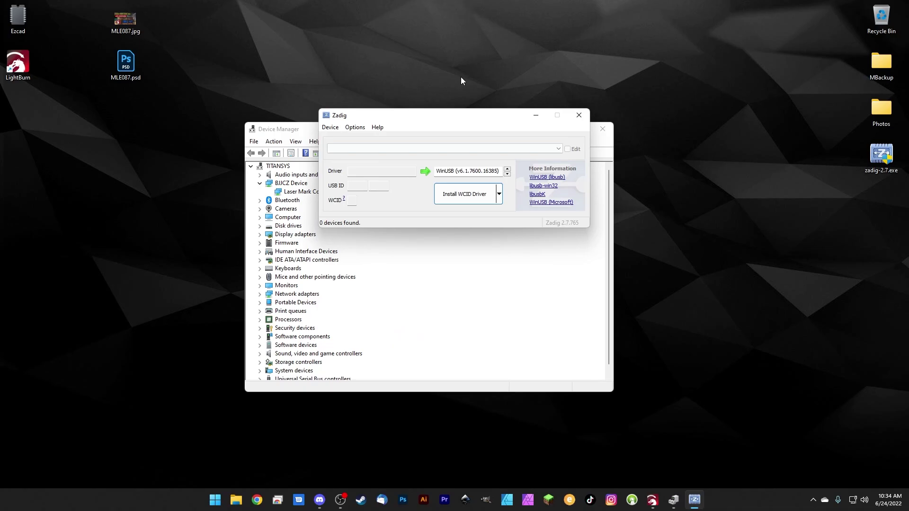
left_click(360, 128)
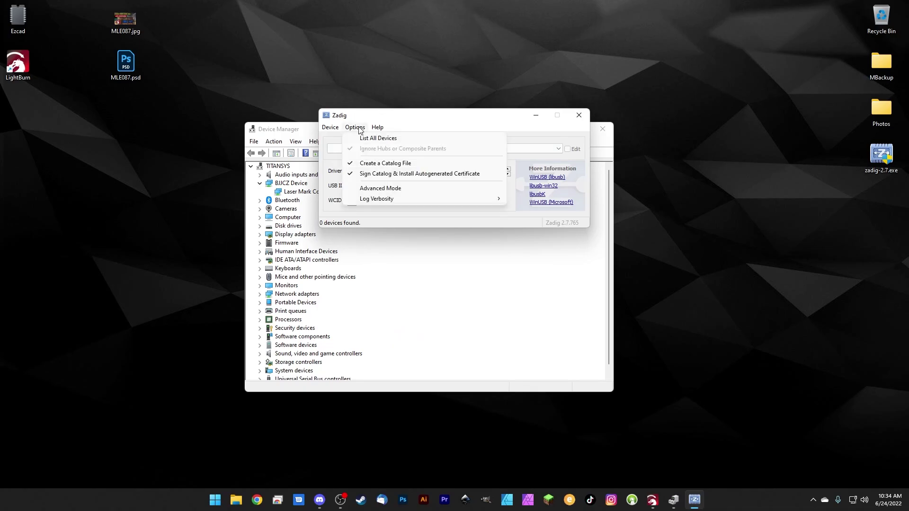
left_click(363, 136)
left_click(358, 150)
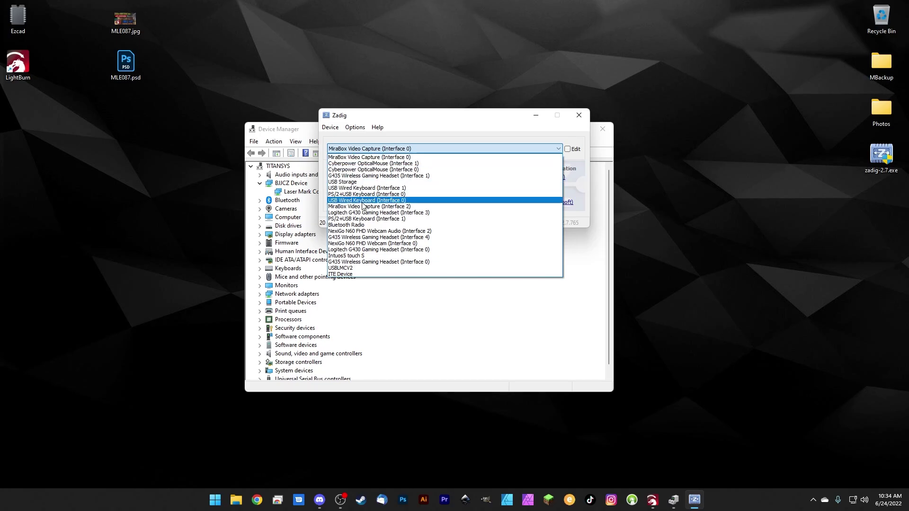
left_click(344, 268)
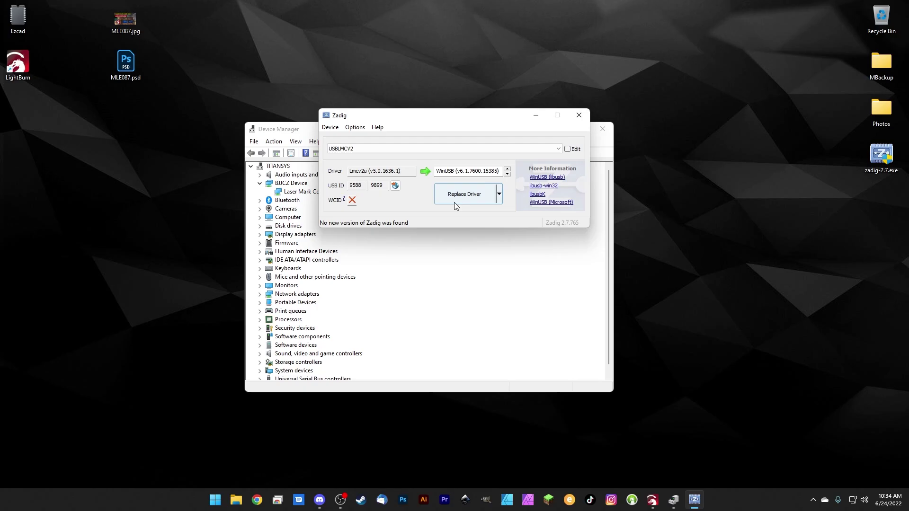
Replace USBLMCV2's lmcv2u driver with WinUSB and dismiss the success message.
left_click(456, 194)
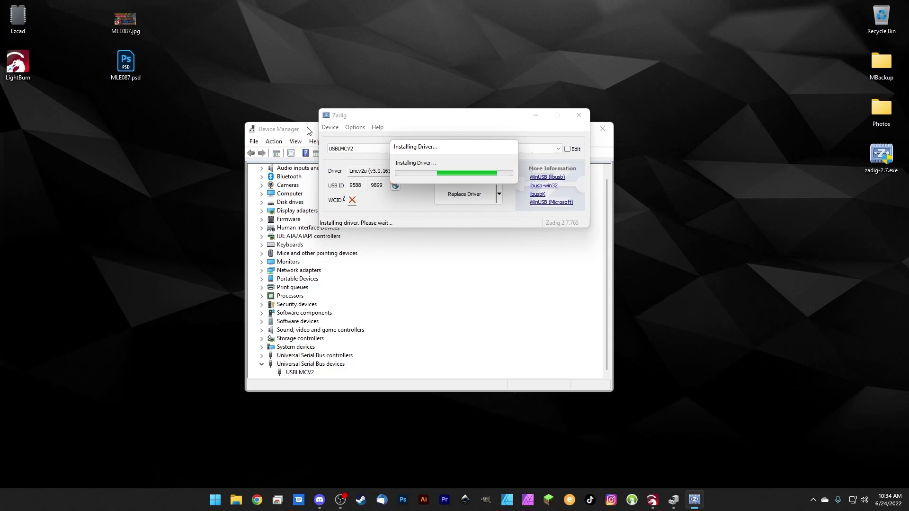
left_click_drag(309, 130, 144, 105)
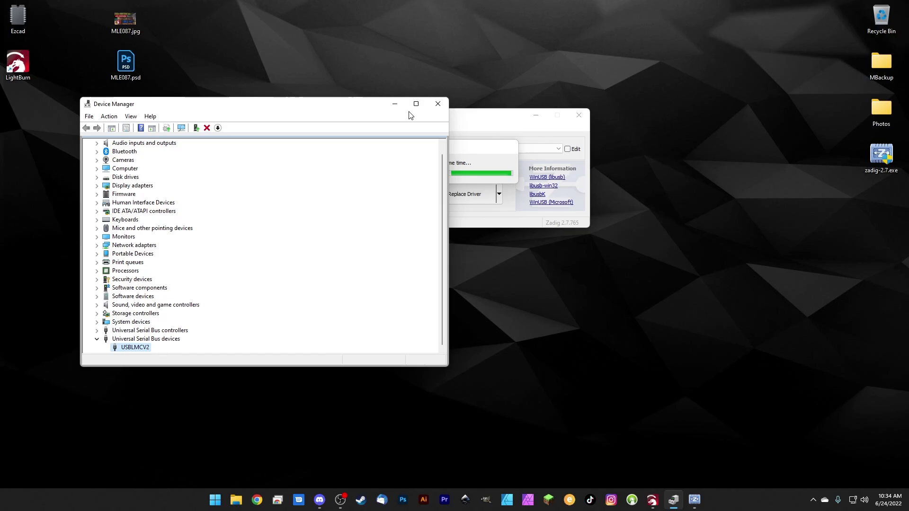
left_click(396, 105)
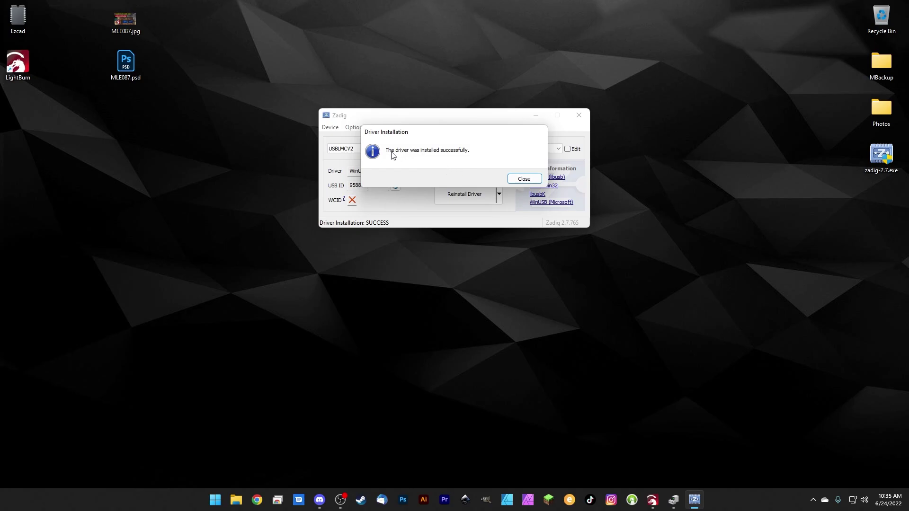
left_click(524, 179)
Close Zadig, confirm LightBurn shows Ready with Found LMC4, then switch to Device Manager.
left_click(578, 115)
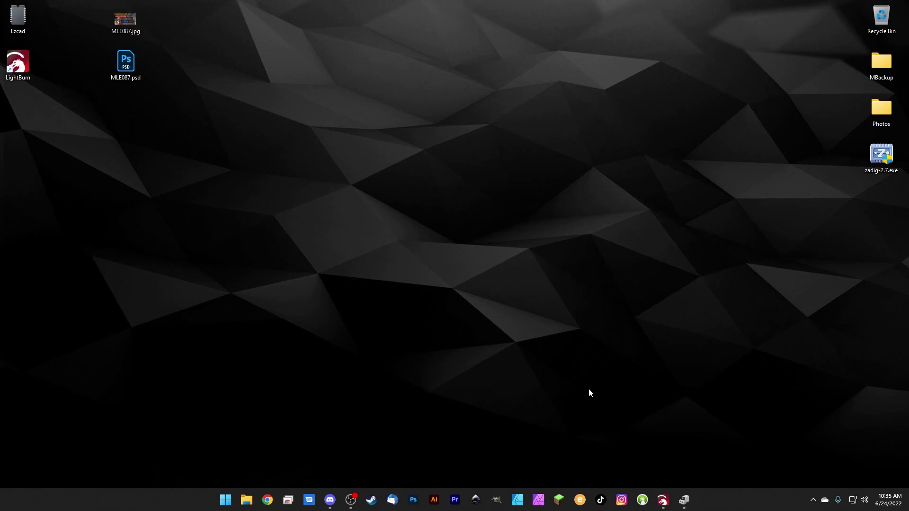
left_click(662, 504)
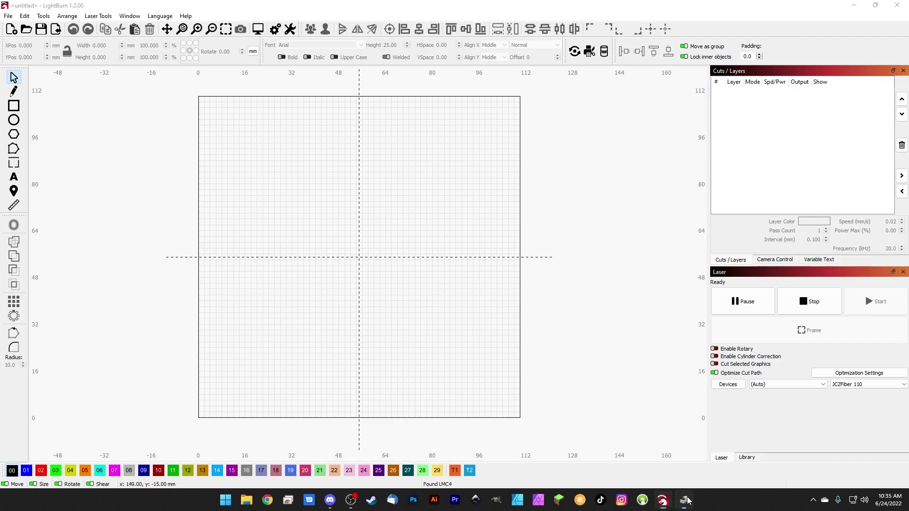
key("alt+Tab")
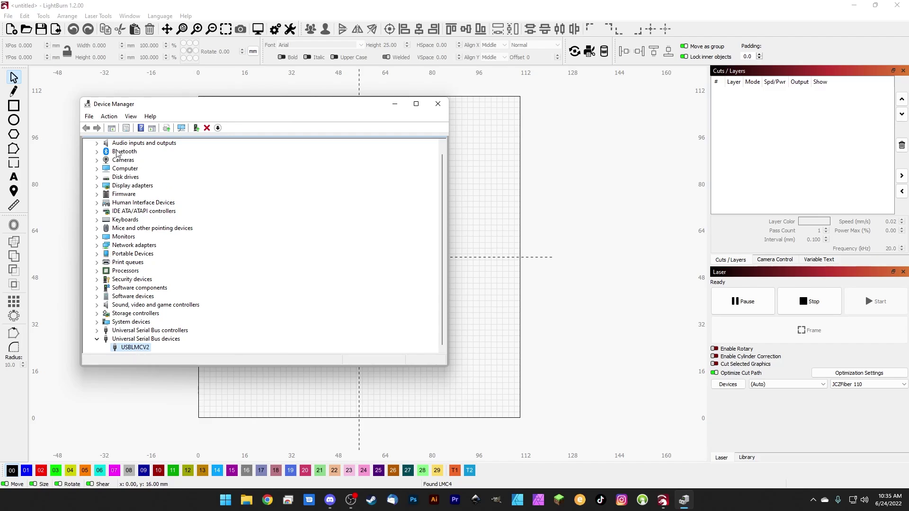
Check USBLMCV2 is listed under Universal Serial Bus devices, then close Device Manager.
left_click(109, 117)
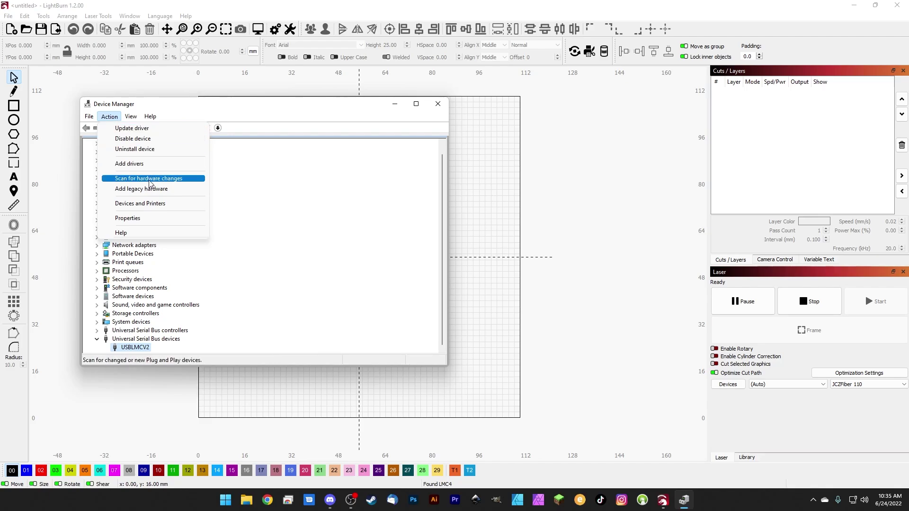
left_click(263, 175)
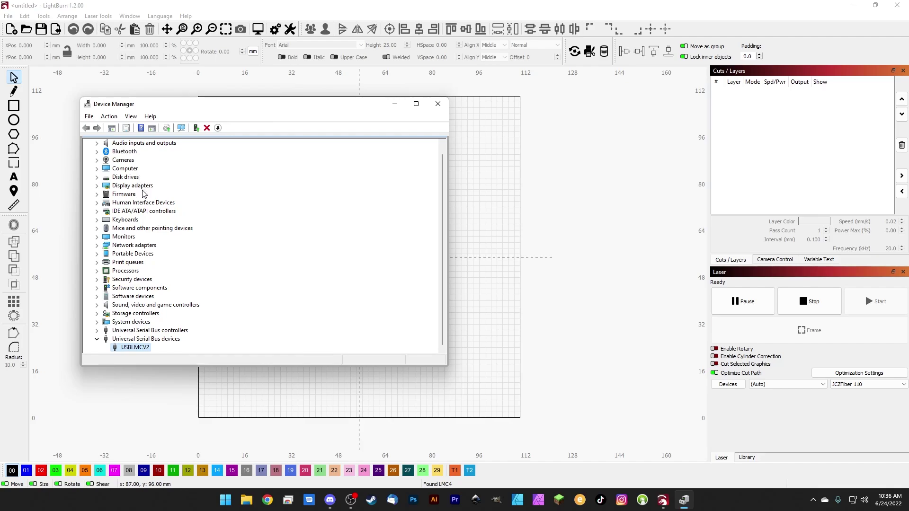
scroll(161, 237, "up", 1)
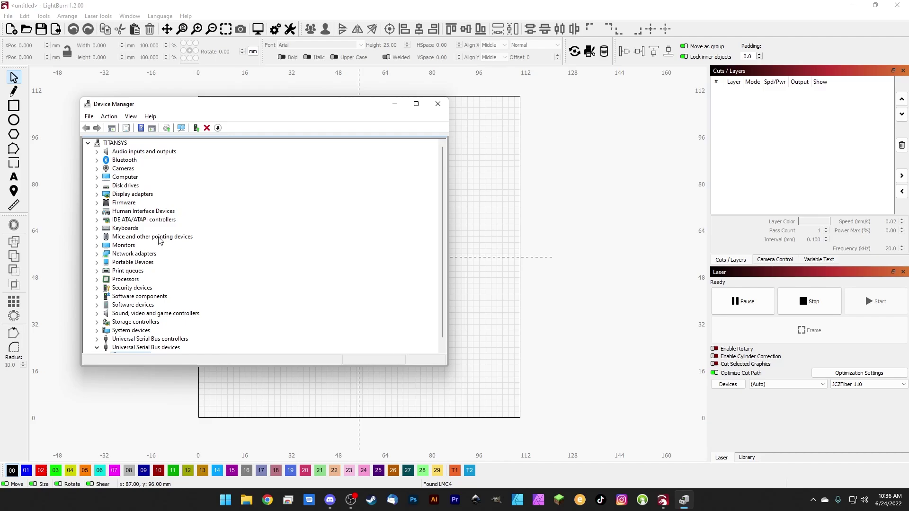
scroll(160, 242, "down", 1)
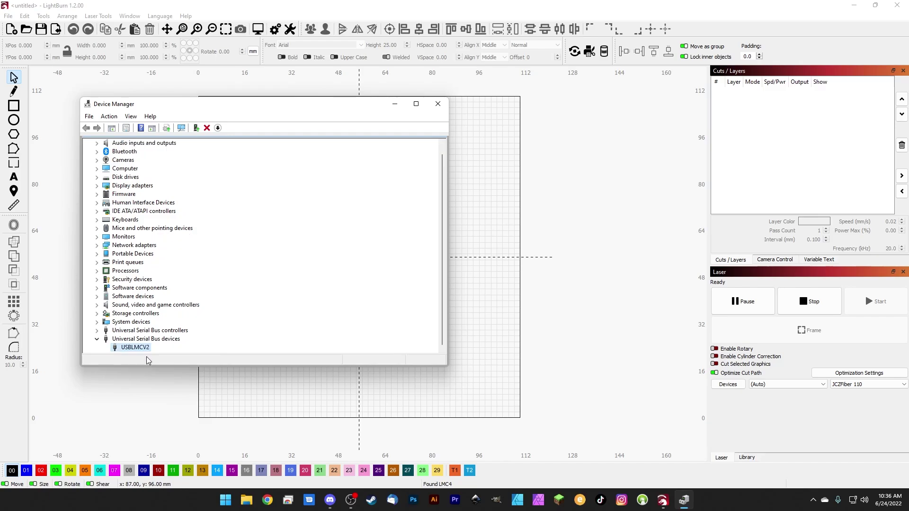
left_click(429, 106)
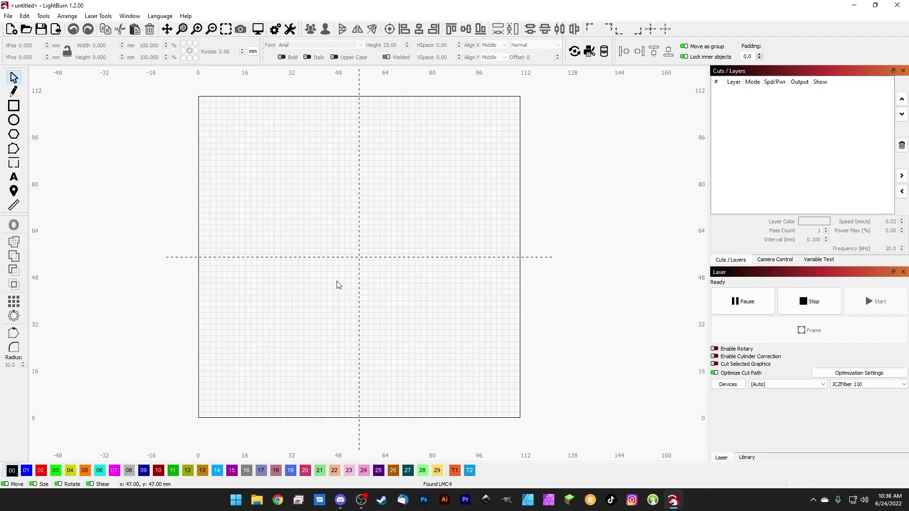
Open the JCZFiber 110 device settings showing the 110.0mm field, Fiber type and RAYCUS source.
left_click(280, 29)
left_click_drag(355, 69, 280, 114)
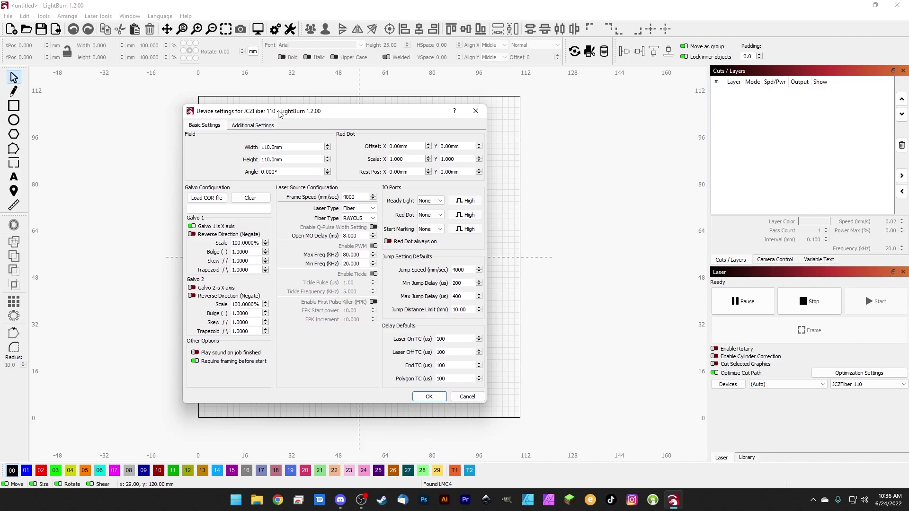